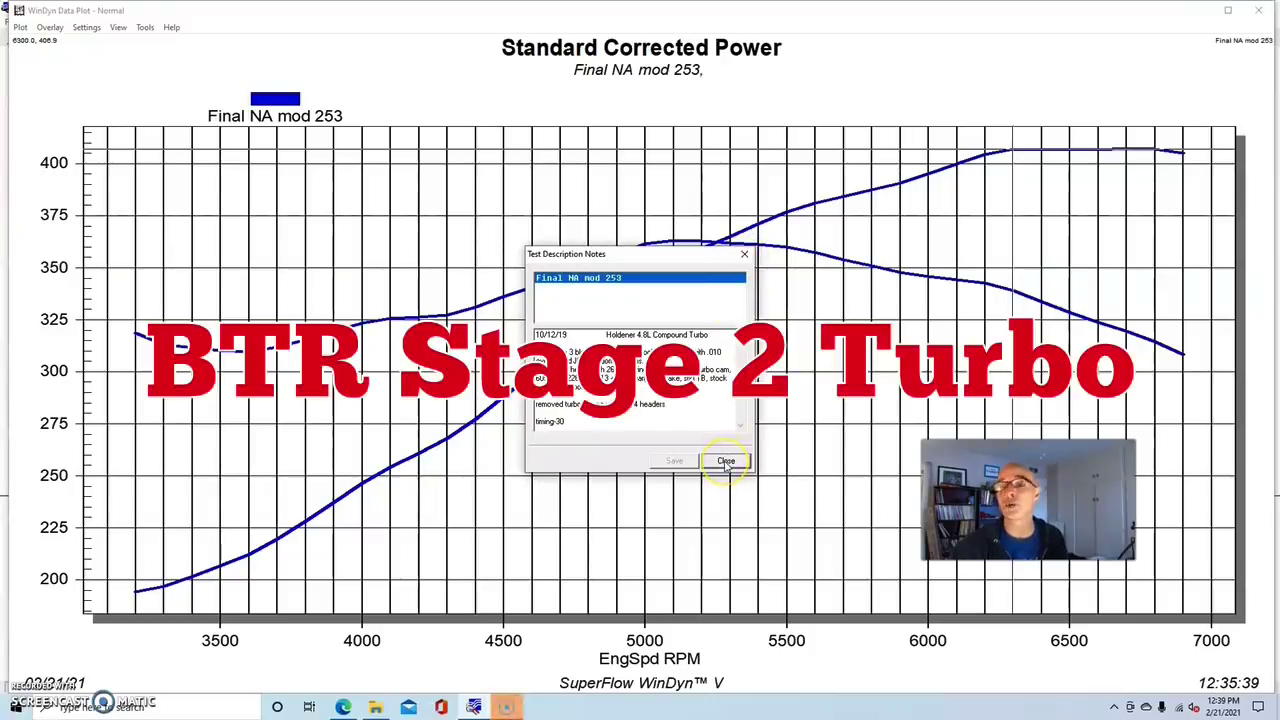
# Step: Close the test description notes and read the peak power and torque points on the Final NA mod 253 curves
pyautogui.click(726, 462)
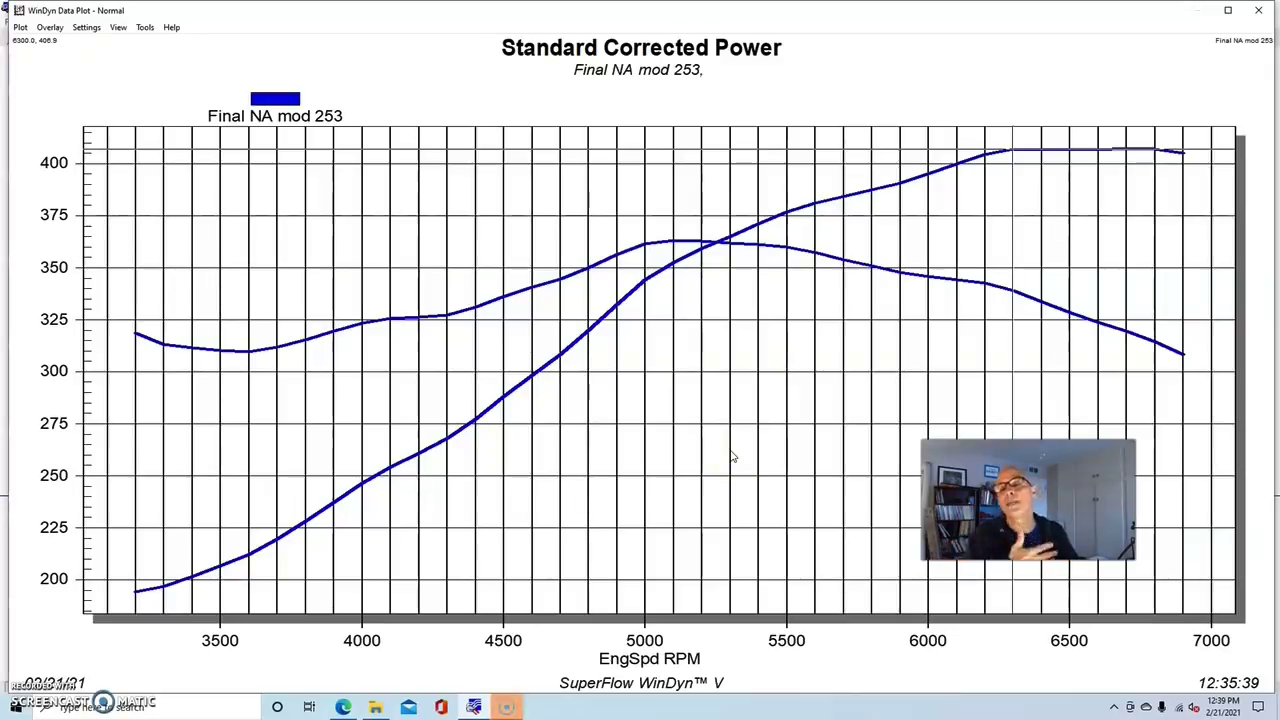
pyautogui.click(756, 444)
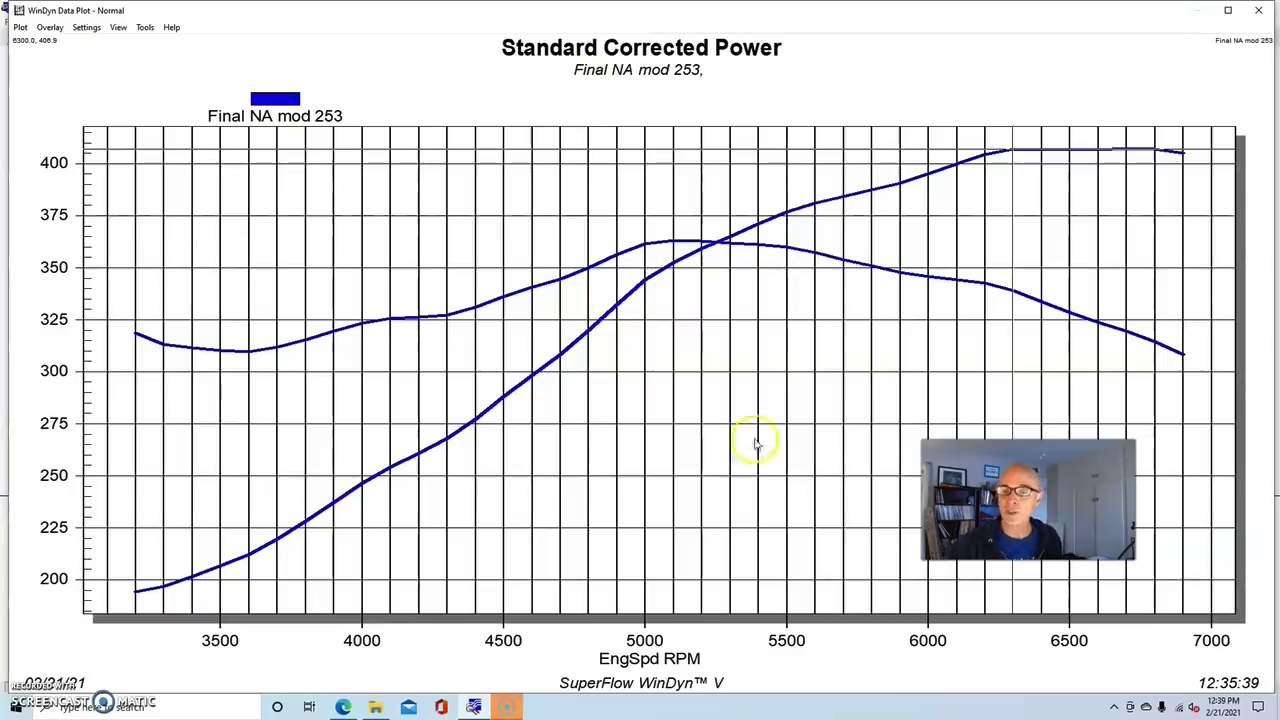
pyautogui.click(1043, 157)
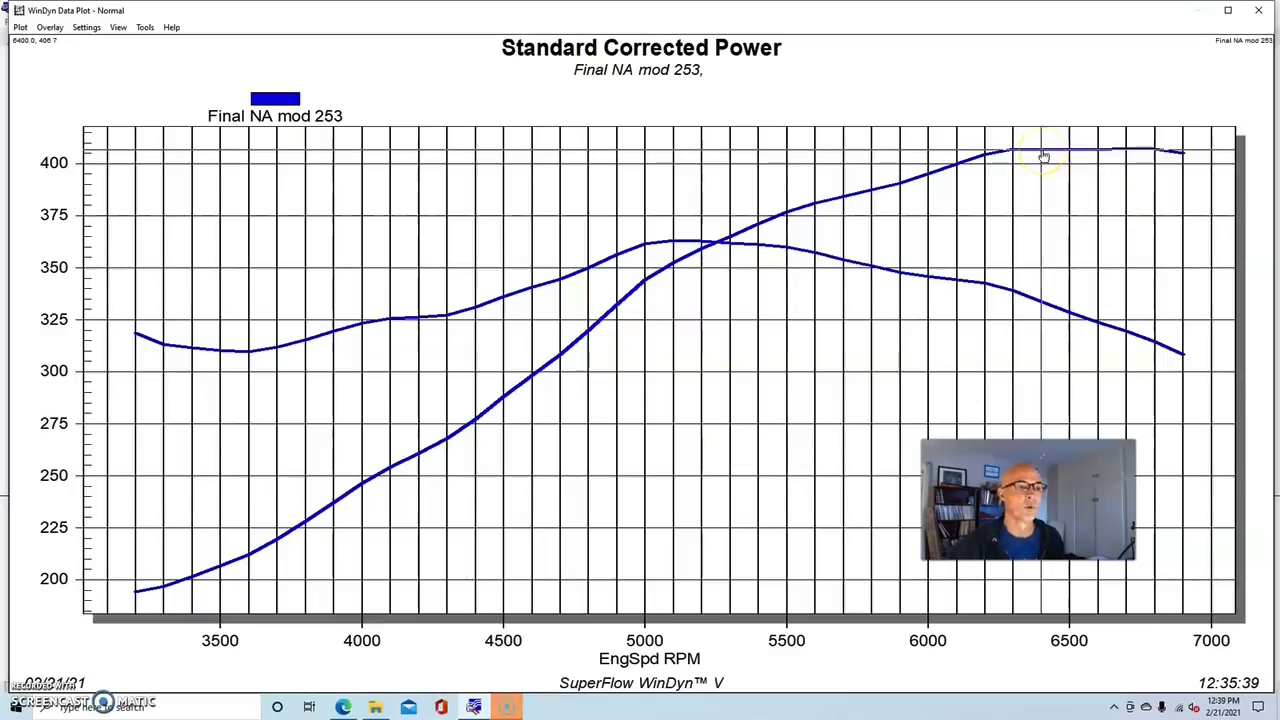
pyautogui.click(677, 248)
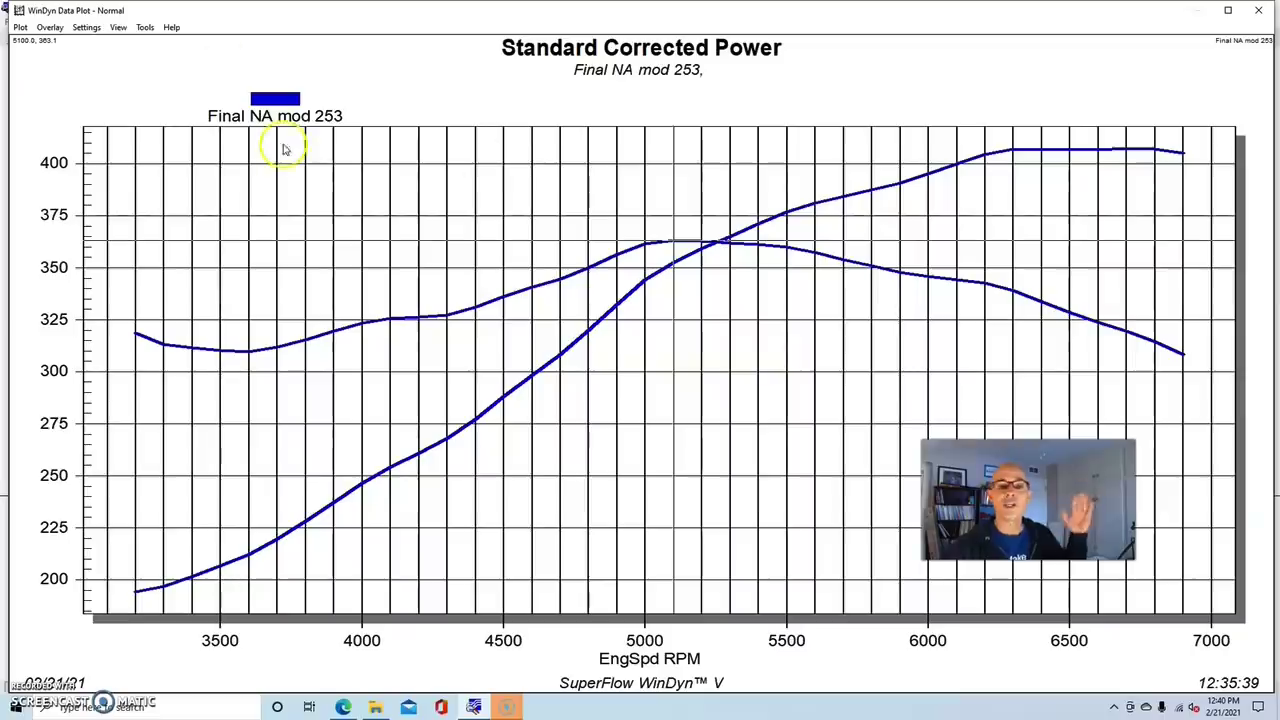
pyautogui.click(50, 28)
pyautogui.click(62, 43)
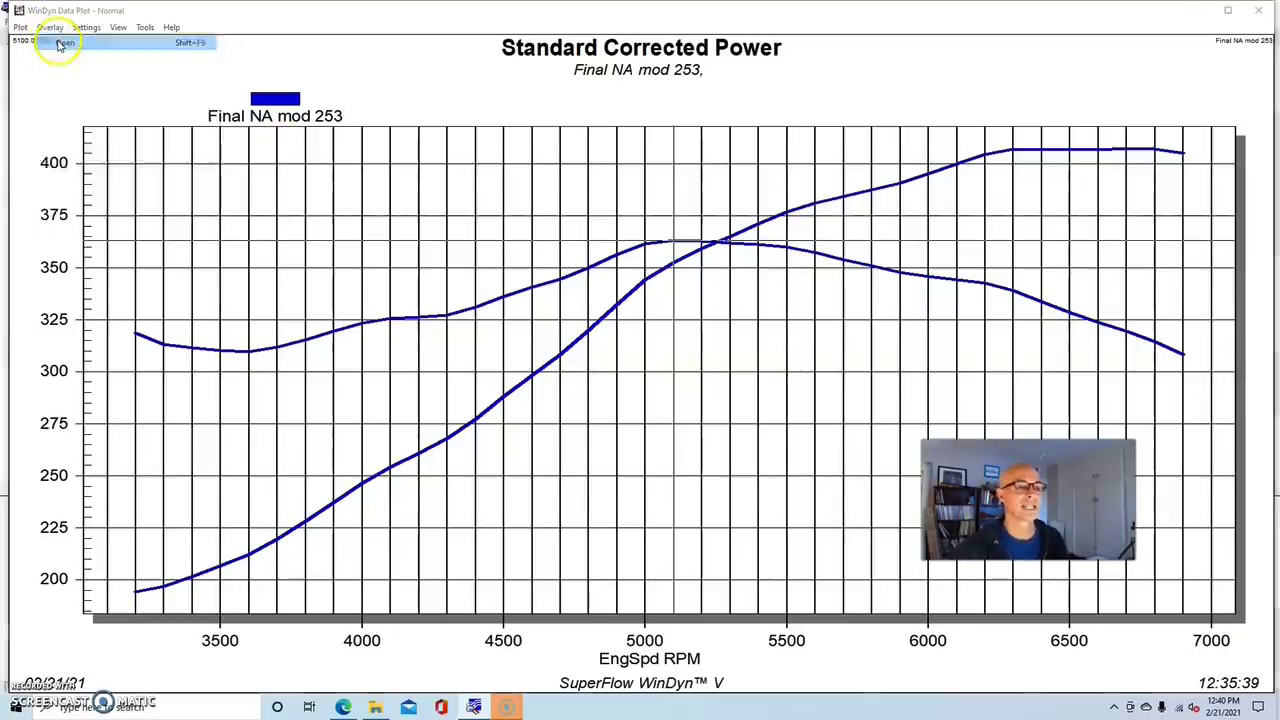
pyautogui.doubleClick(63, 108)
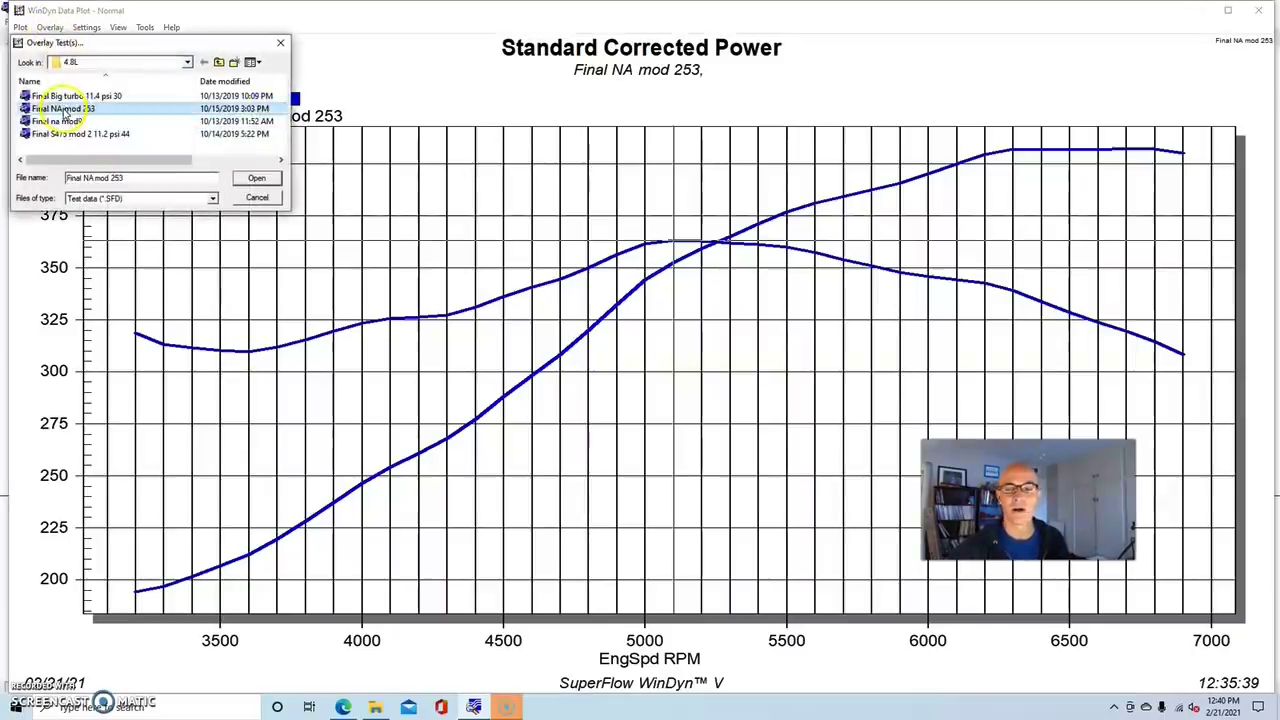
pyautogui.click(50, 28)
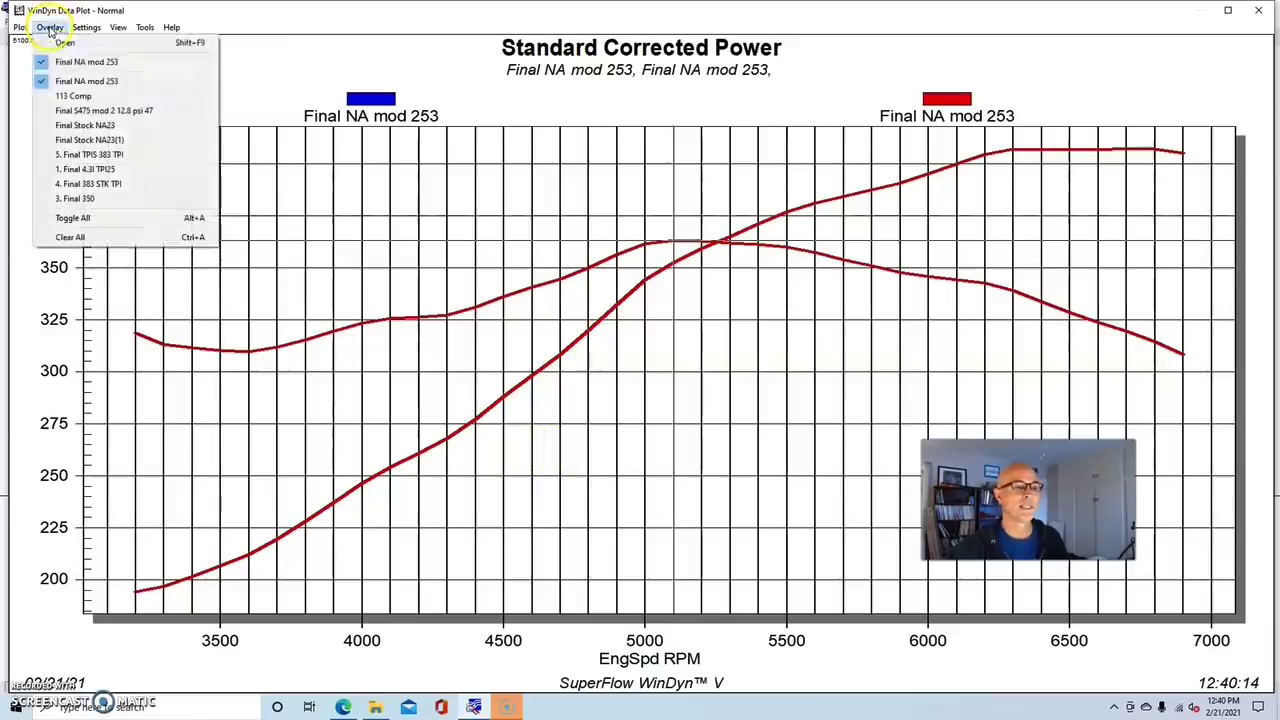
pyautogui.click(60, 80)
# Step: Overlay the Final na mod9 test from the 4.8L folder on the plot and inspect the upper end of its power curve
pyautogui.click(52, 28)
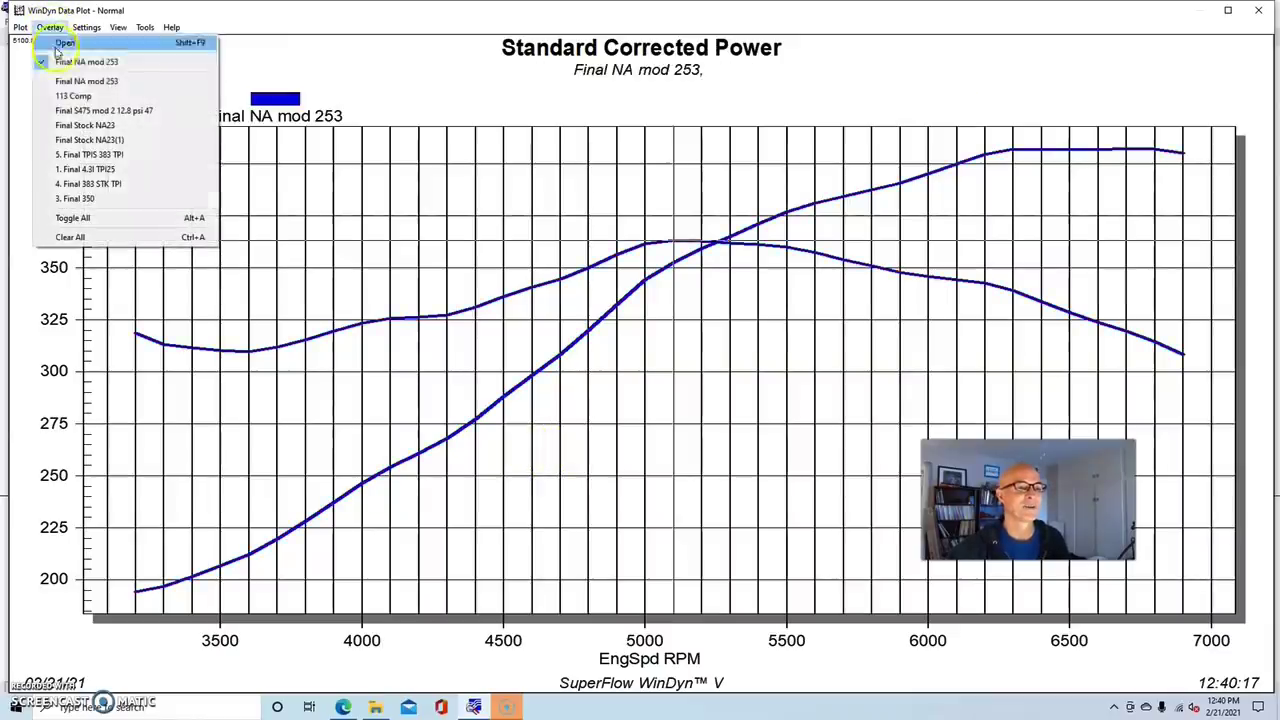
pyautogui.click(62, 42)
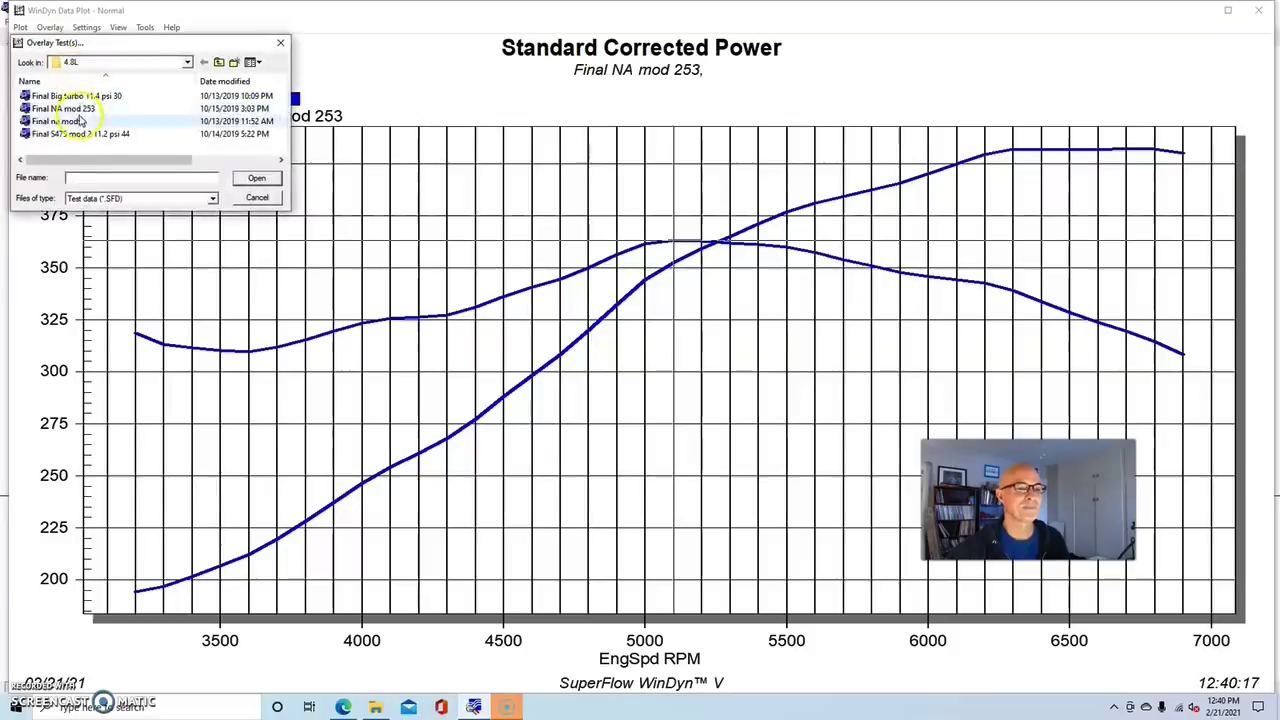
pyautogui.doubleClick(60, 120)
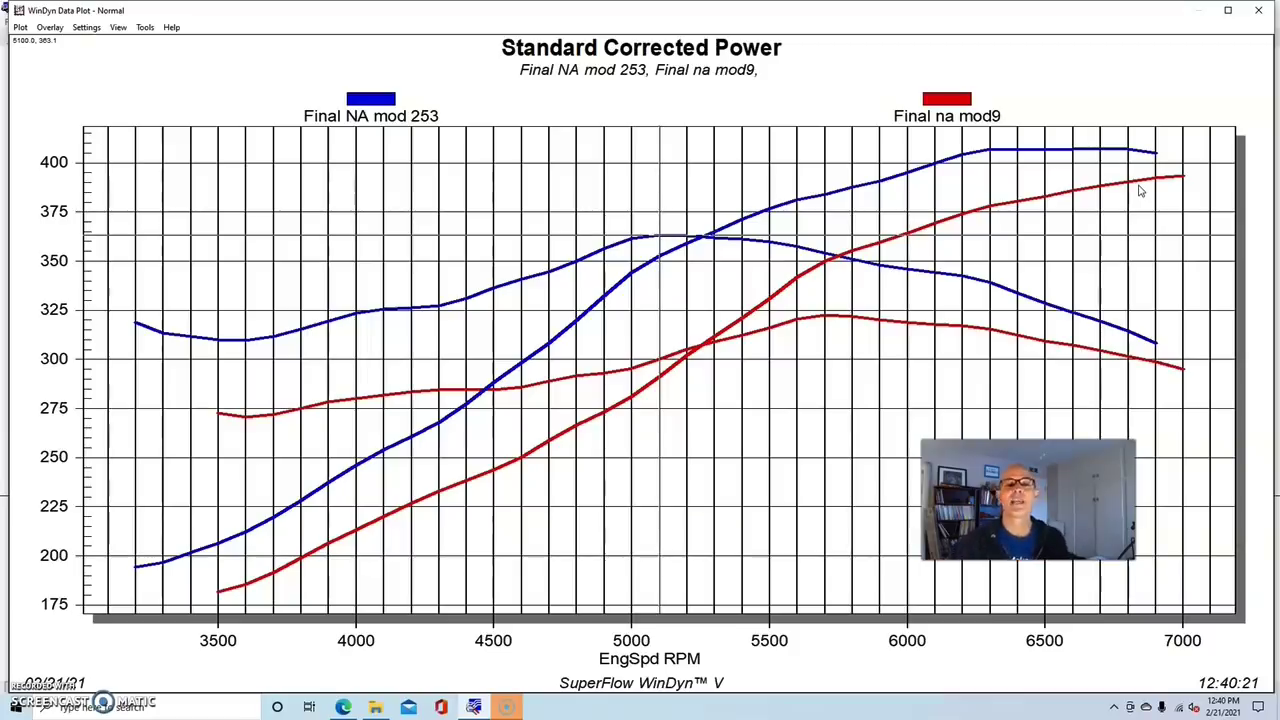
pyautogui.click(1136, 189)
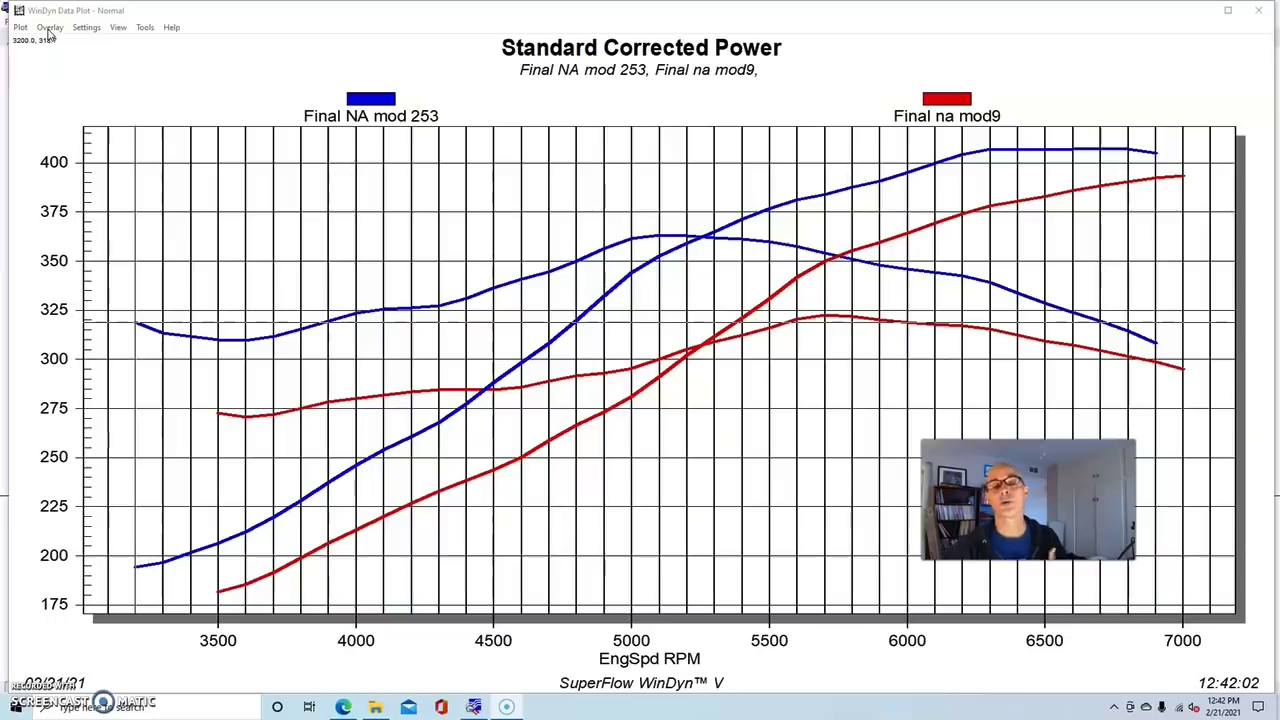
# Step: Add the Final Big turbo 11.4 psi 30 test as an overlay on the naturally aspirated curves
pyautogui.click(49, 28)
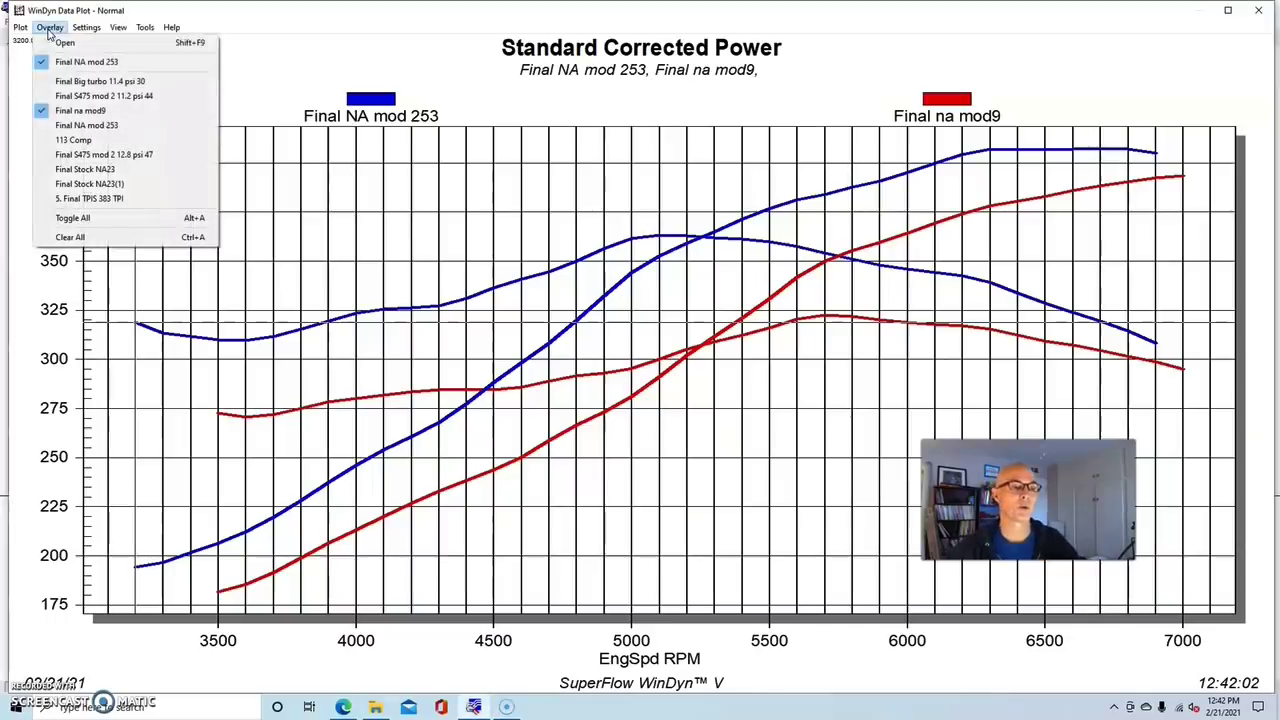
pyautogui.click(83, 84)
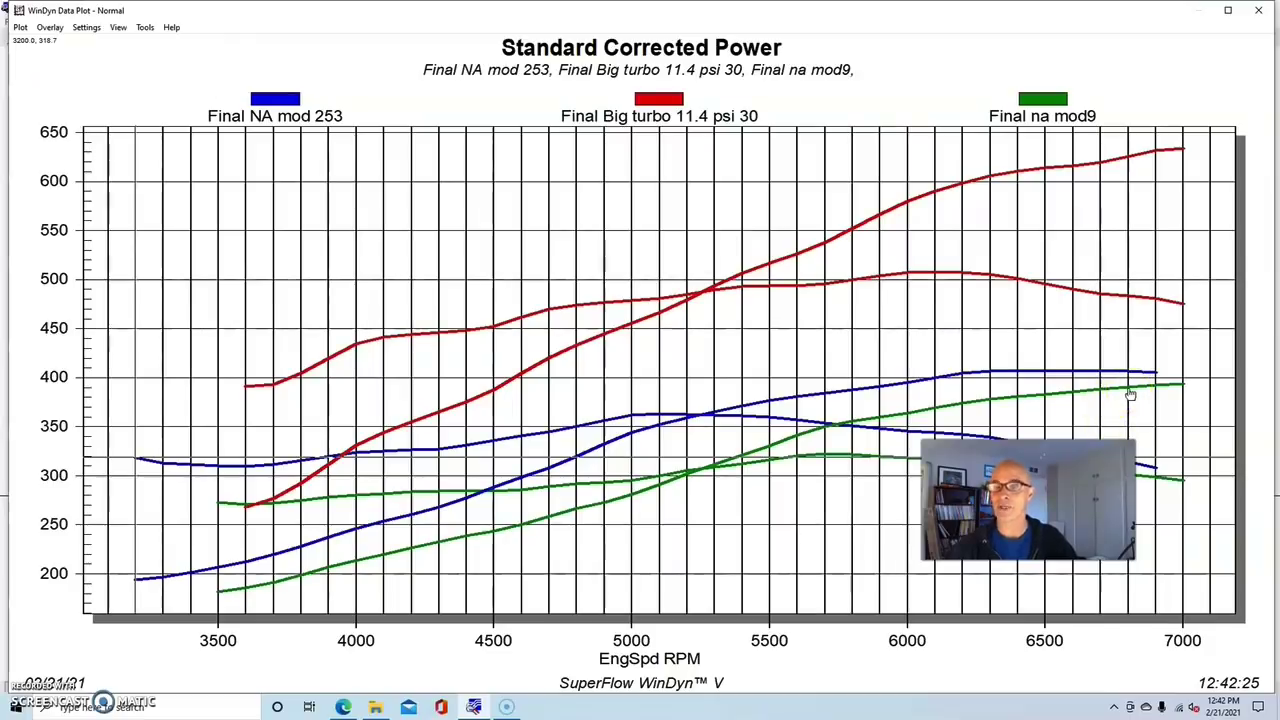
pyautogui.click(1152, 114)
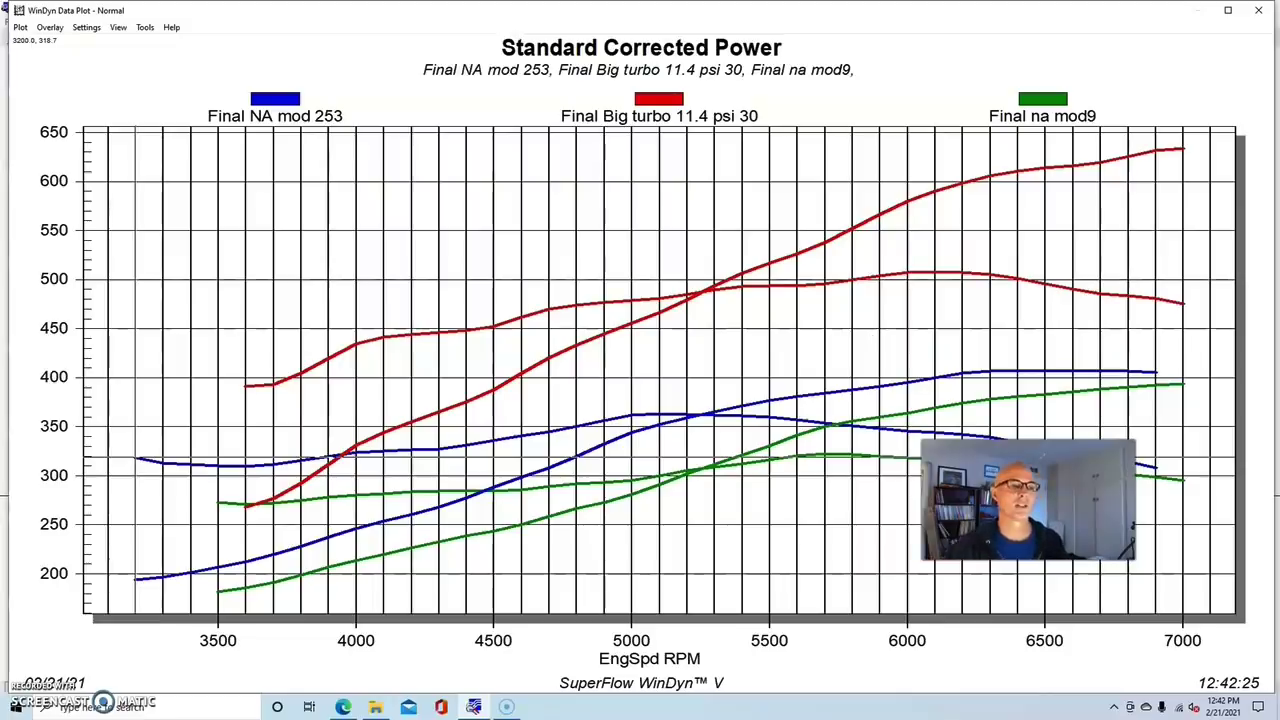
# Step: Overlay the Final S475 mod 2 11.2 psi 44 test from the 4.8L folder on the plot
pyautogui.click(50, 27)
pyautogui.click(64, 45)
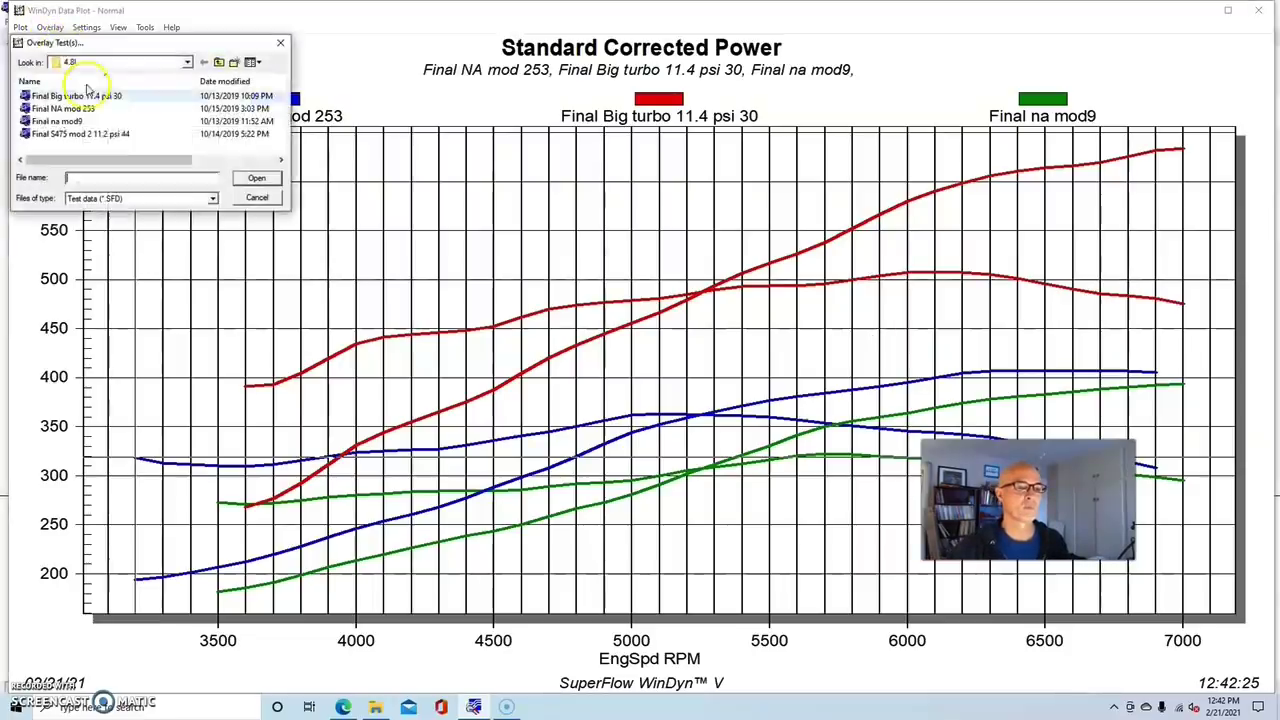
pyautogui.doubleClick(85, 134)
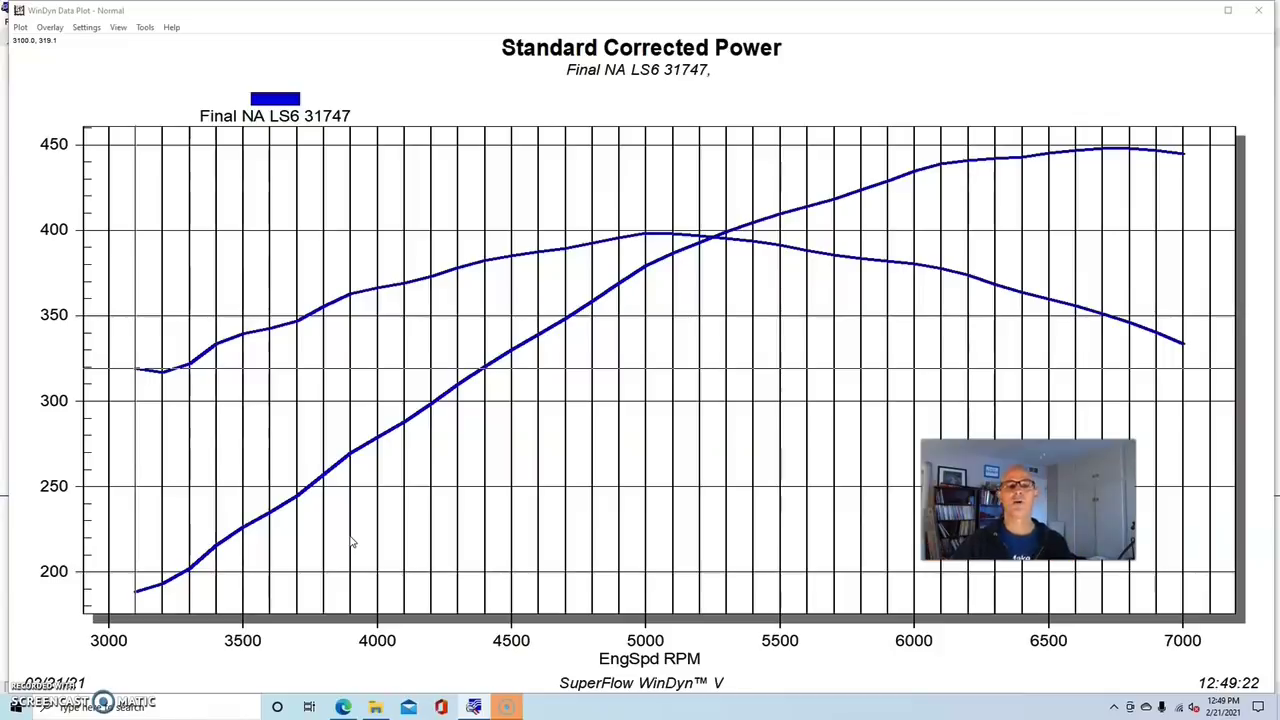
# Step: View the test description notes of the Final NA LS6 31747 run, and close them after reading
pyautogui.click(20, 28)
pyautogui.click(60, 197)
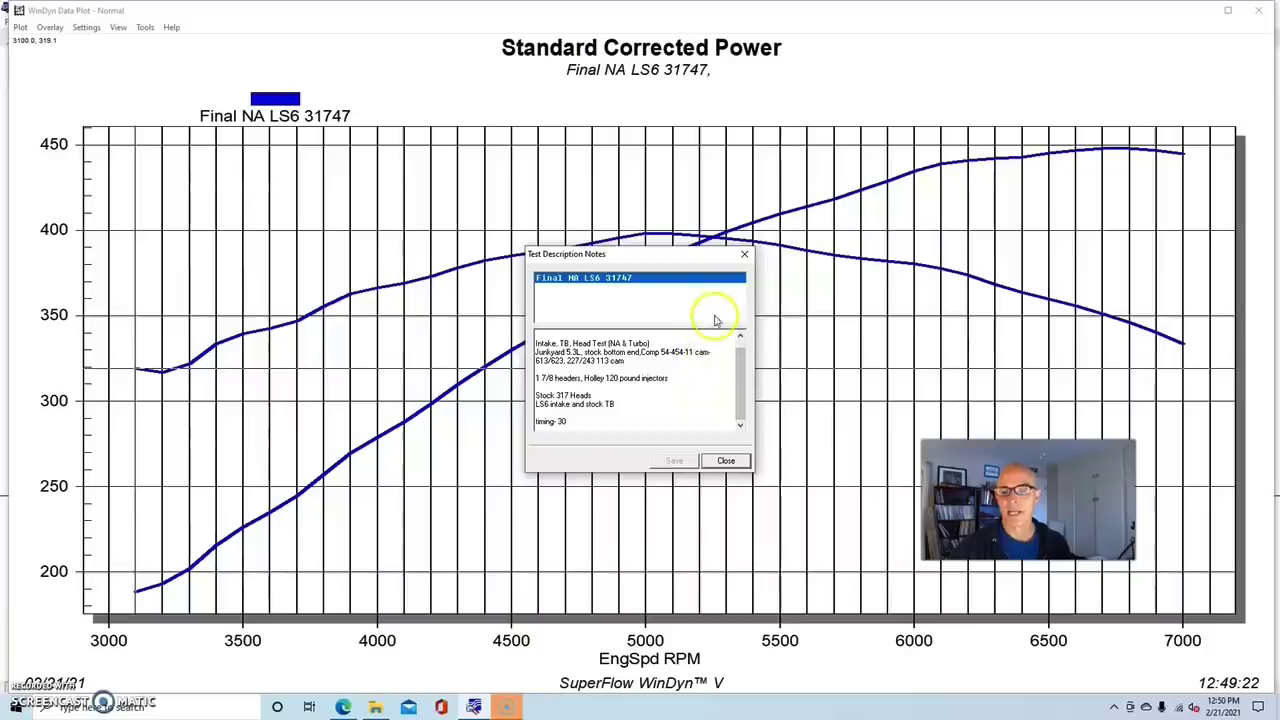
pyautogui.click(726, 462)
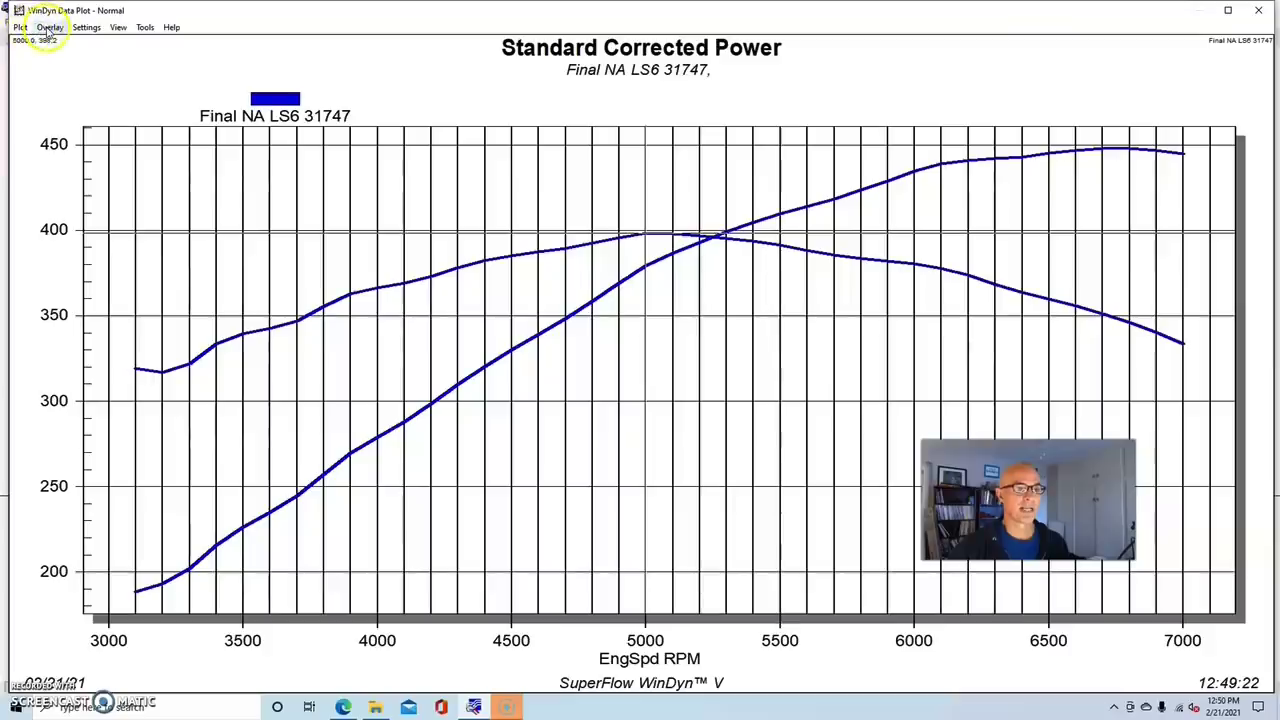
# Step: Overlay the Final NA LS6 70618 test on the plot and read its peak power and torque points
pyautogui.click(50, 29)
pyautogui.click(57, 43)
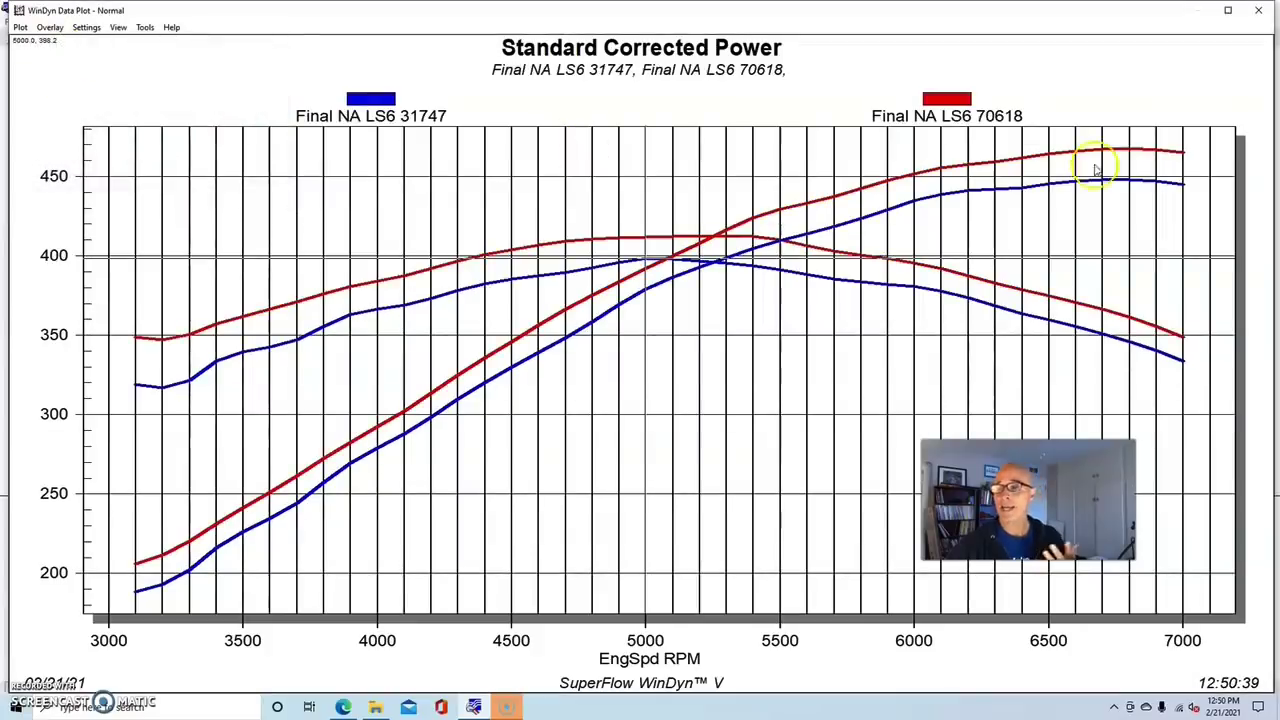
pyautogui.click(1132, 153)
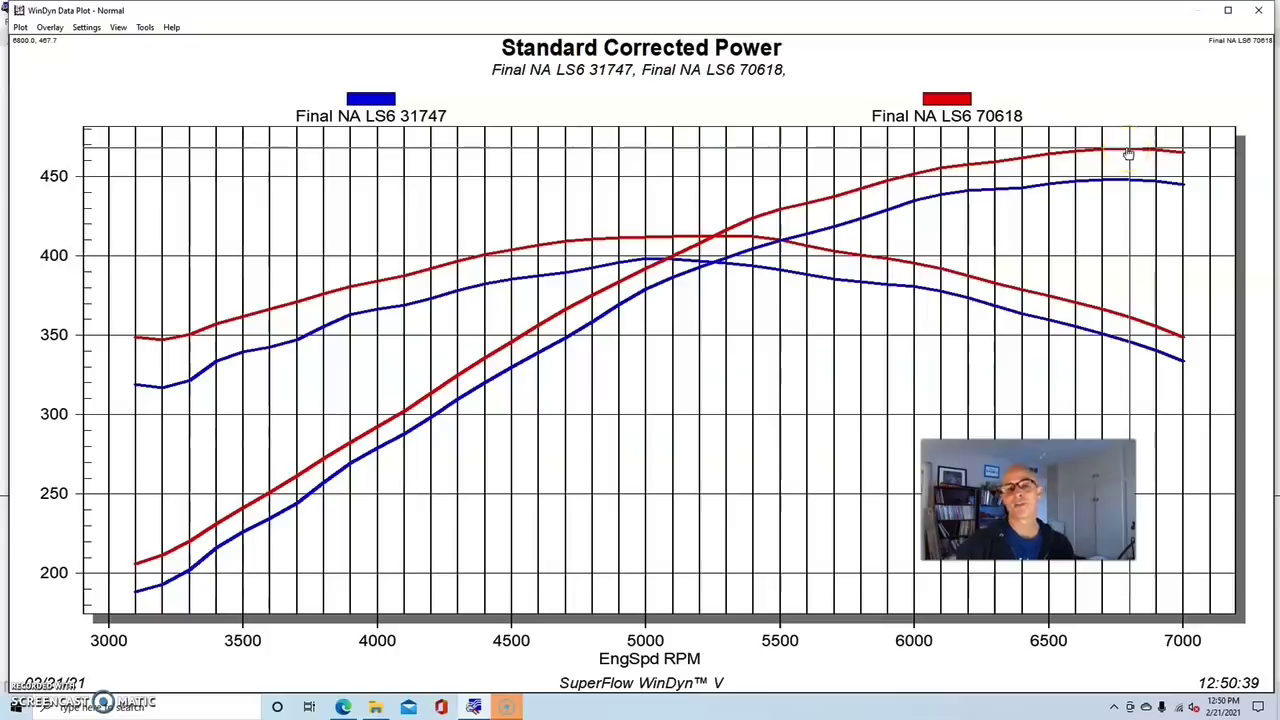
pyautogui.click(1121, 119)
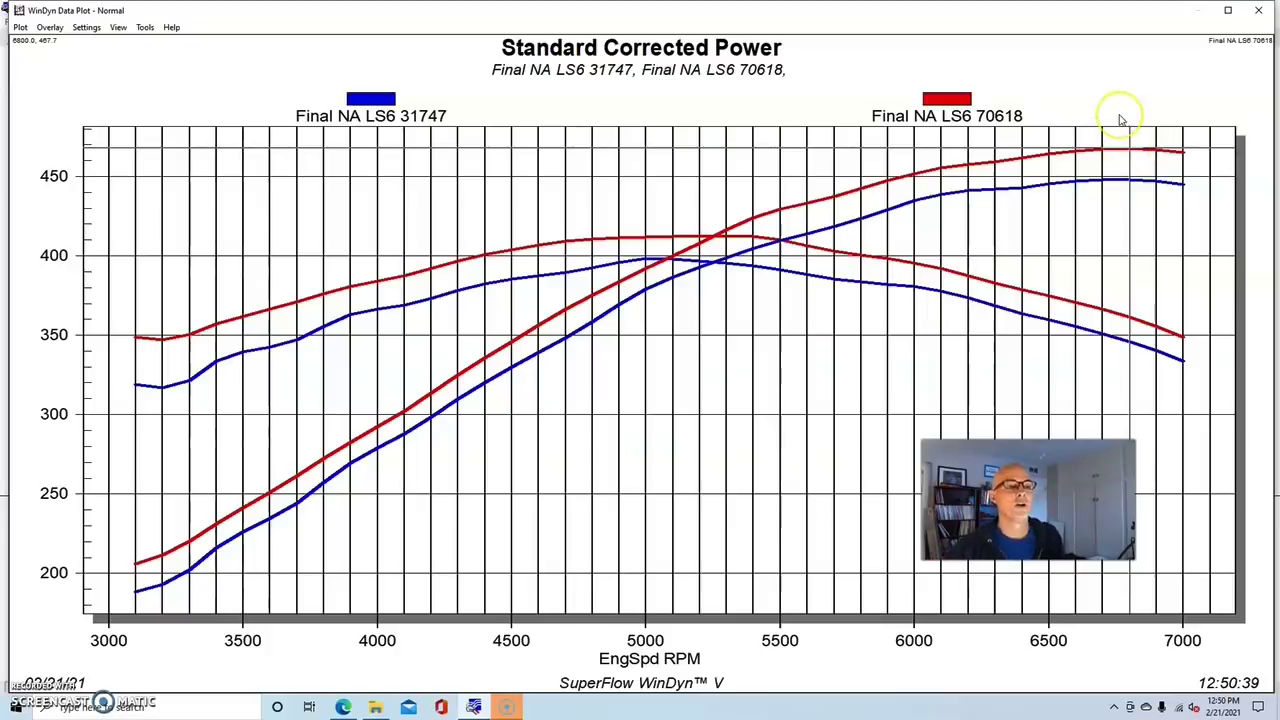
pyautogui.click(647, 239)
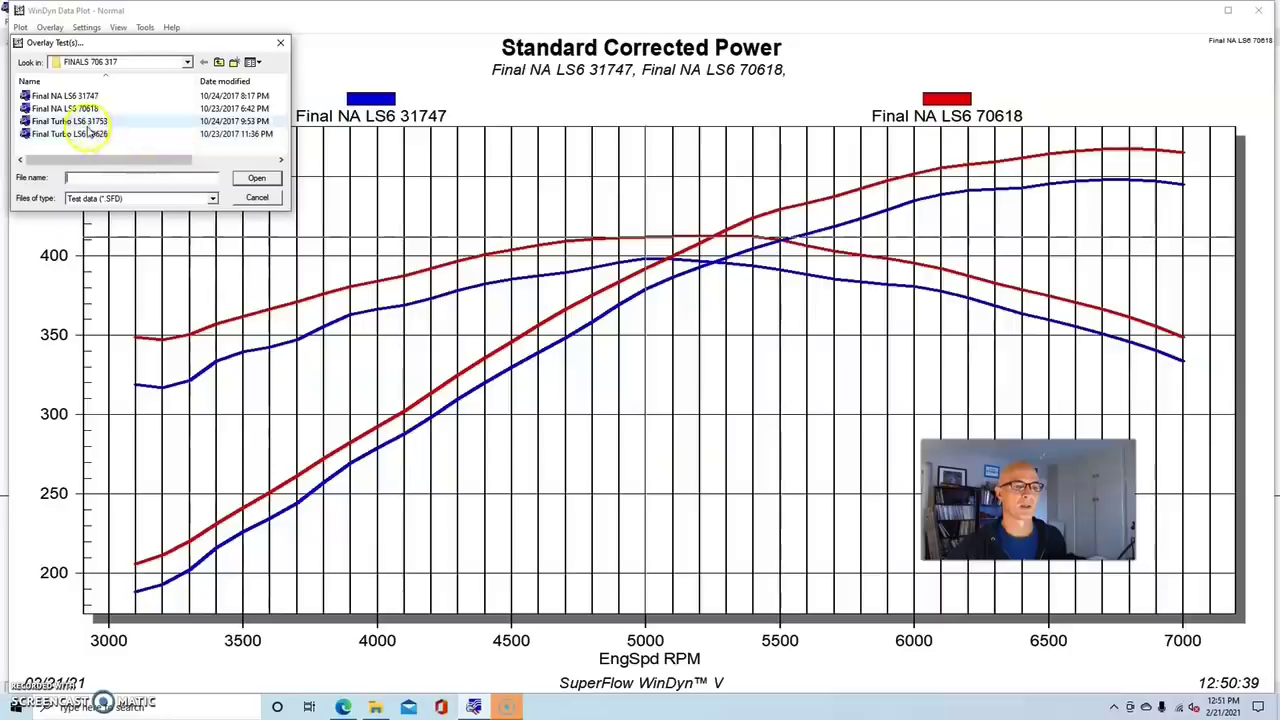
# Step: Overlay the Final Turbo LS6 31753 and Final Turbo LS6 70626 tests from the FINALS 706 317 folder
pyautogui.doubleClick(86, 126)
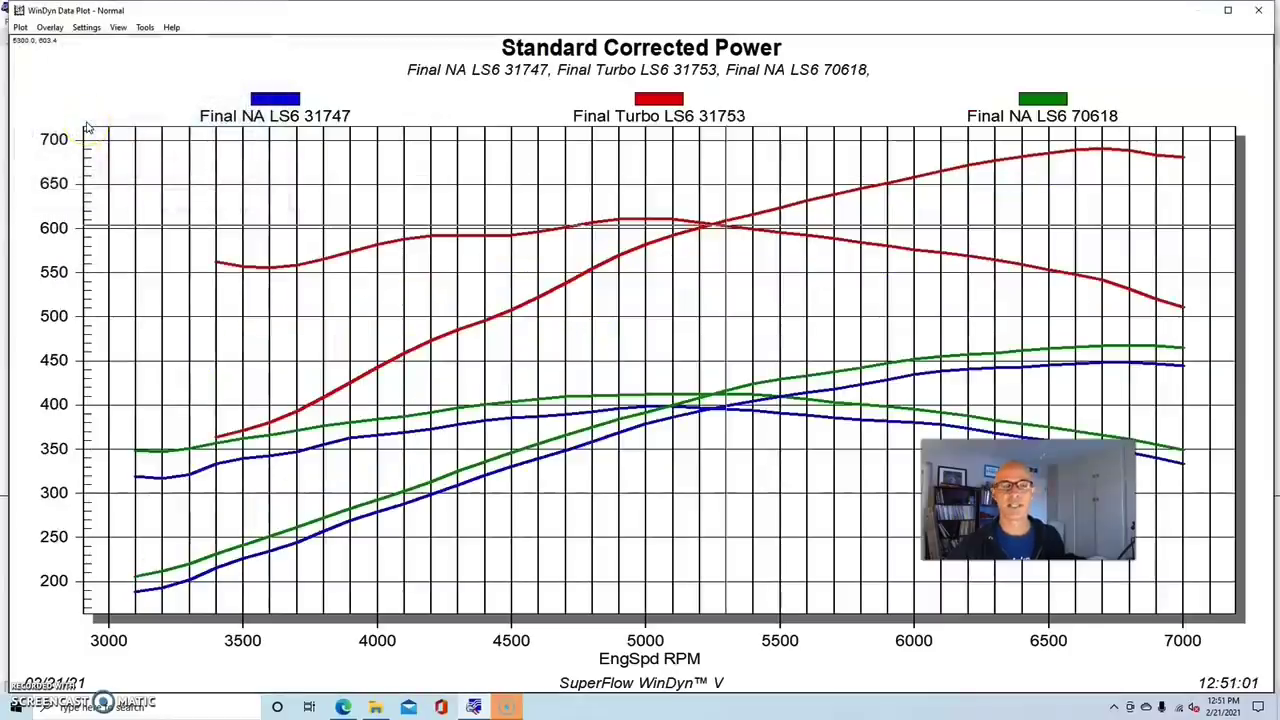
pyautogui.click(50, 27)
pyautogui.click(58, 44)
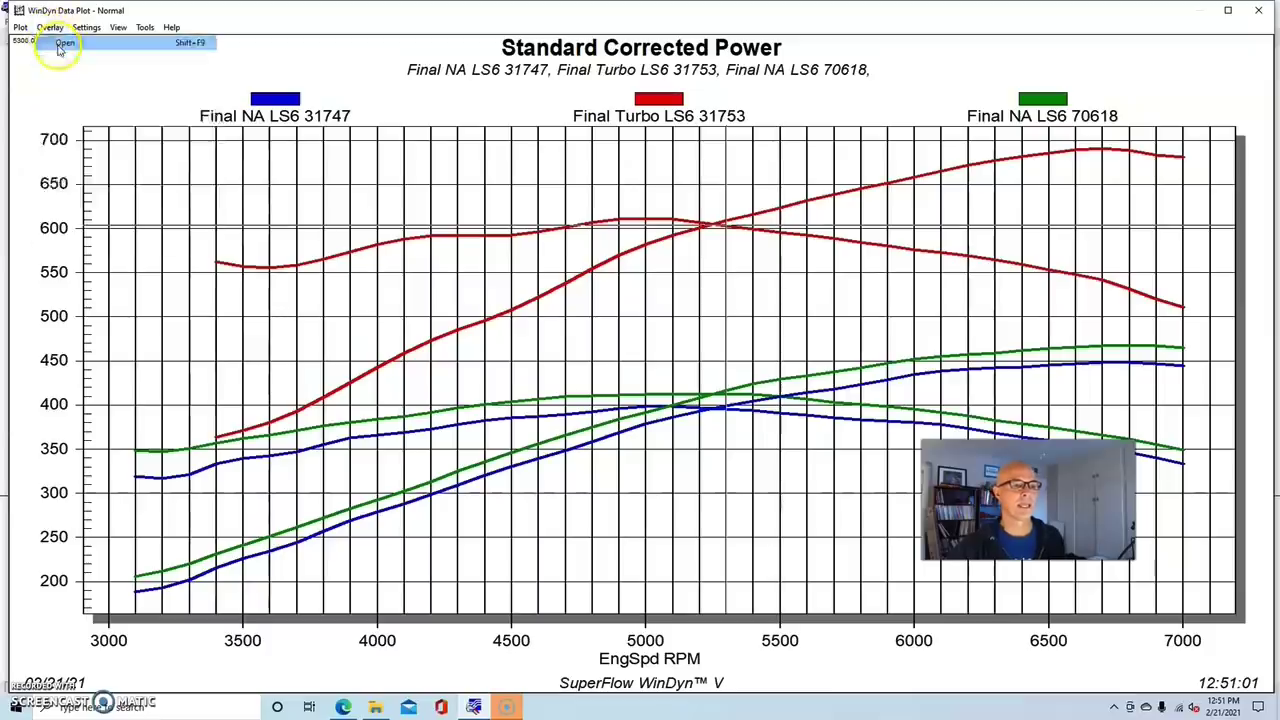
pyautogui.doubleClick(82, 136)
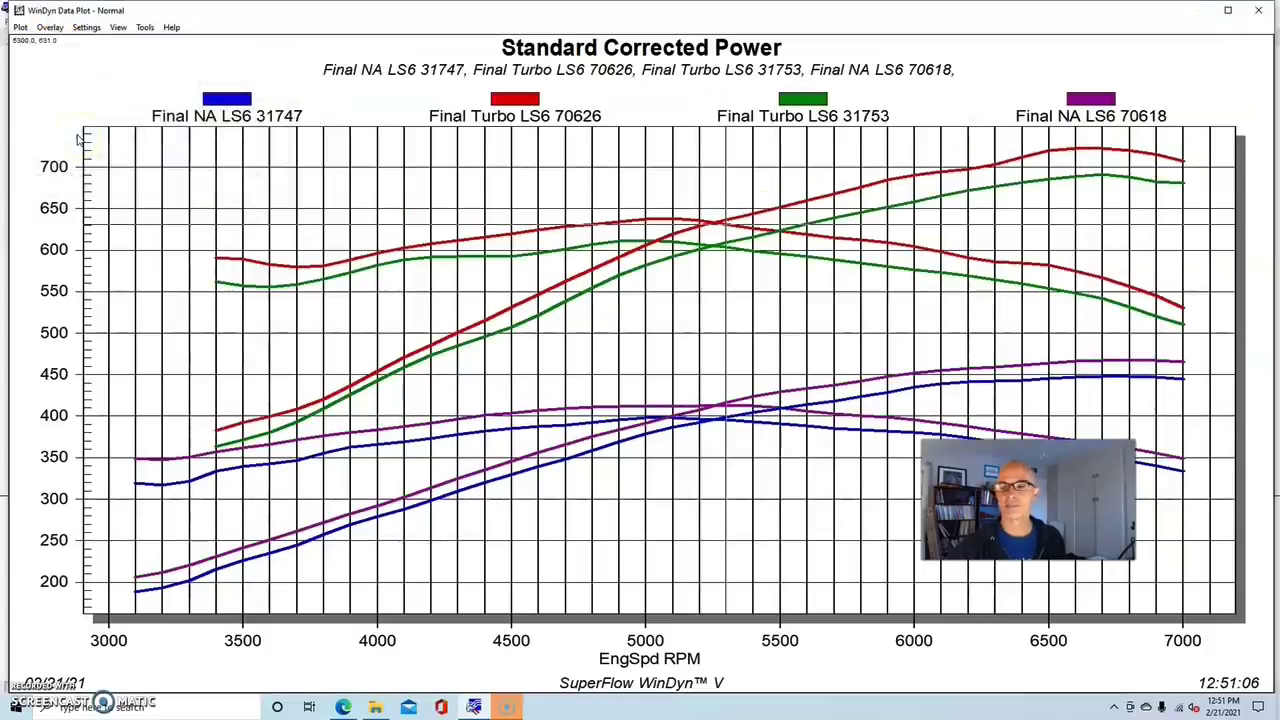